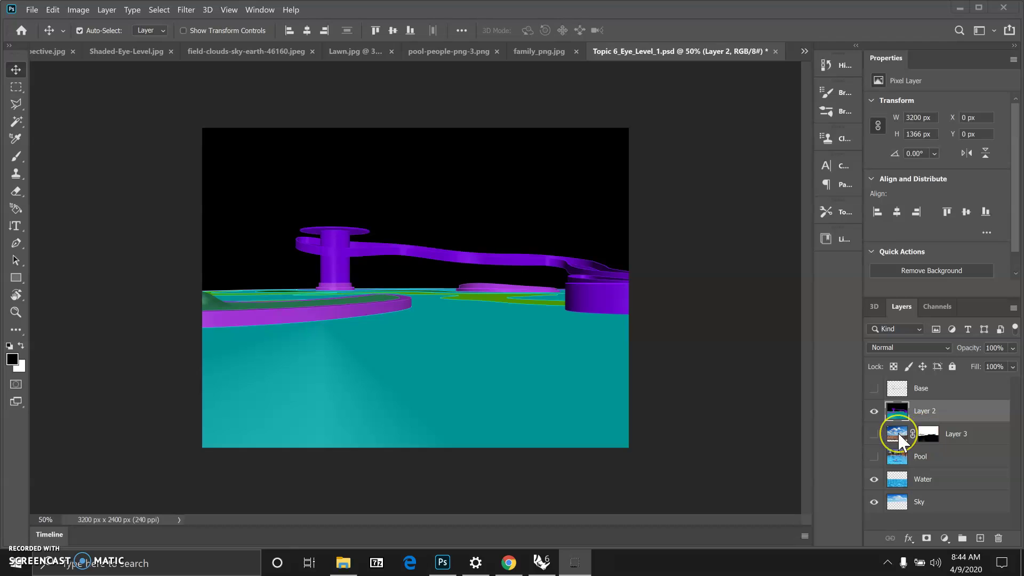
# Move the layer mask from Layer 3 onto Layer 2.
pyautogui.click(943, 433)
pyautogui.keyDown('ctrl'); pyautogui.click(928, 438); pyautogui.keyUp('ctrl')
pyautogui.moveTo(928, 438)
pyautogui.mouseDown()
pyautogui.moveTo(932, 412)
pyautogui.moveTo(931, 423)
pyautogui.mouseUp()
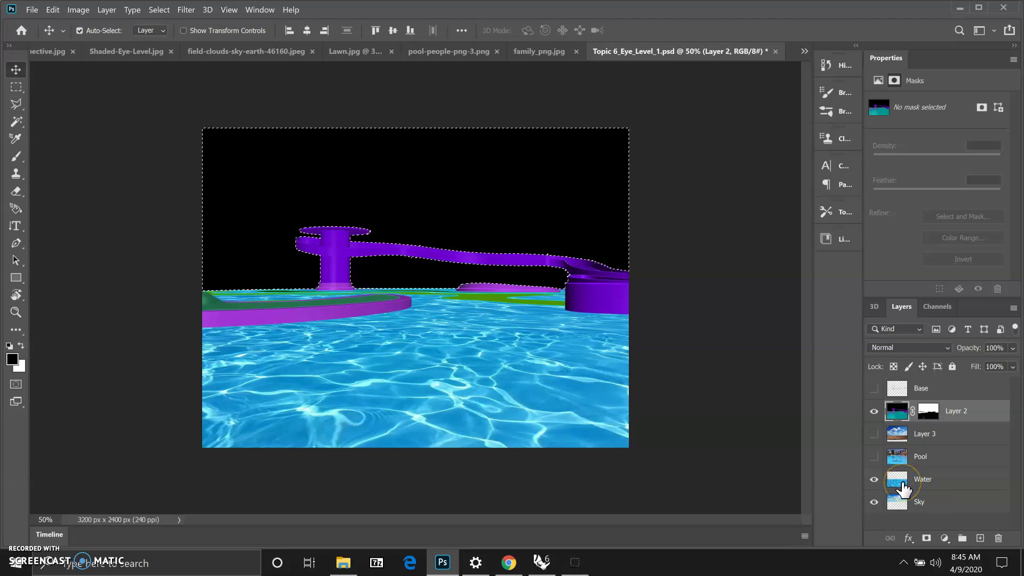
# Preview the Pool layer with Layer 2 shown and hidden, and turn the Pool layer off again.
pyautogui.click(873, 457)
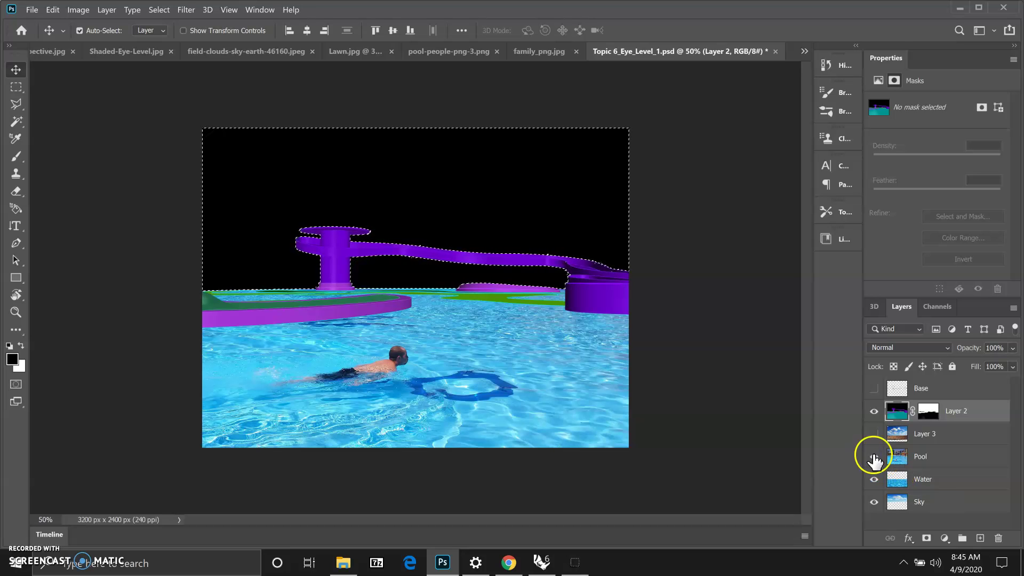
pyautogui.click(873, 412)
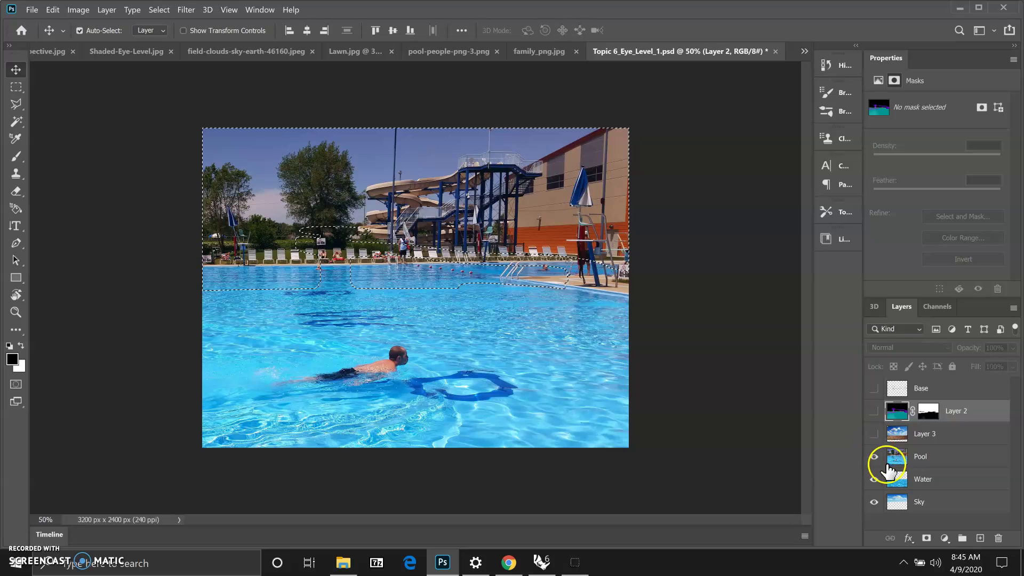
pyautogui.click(874, 411)
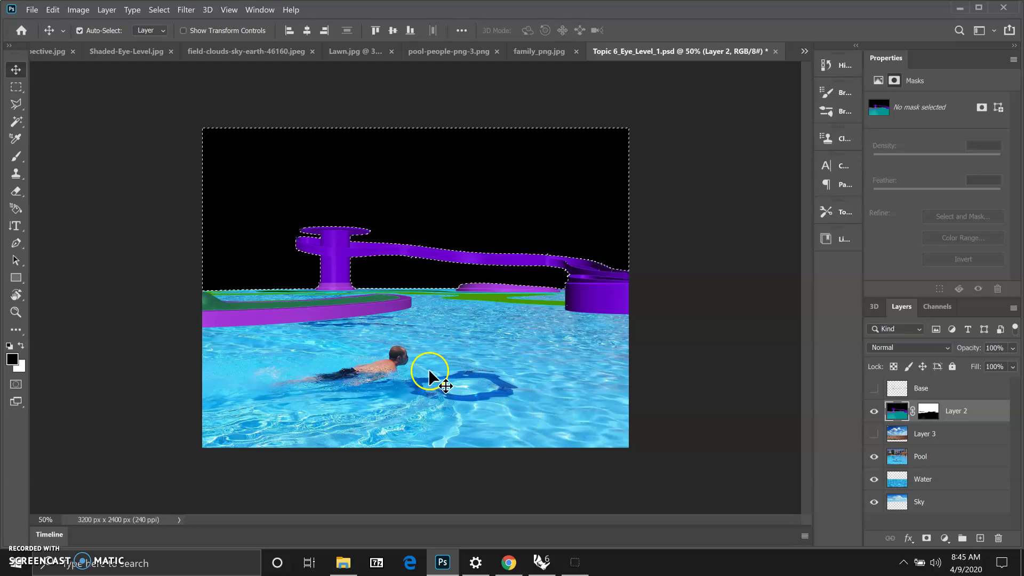
pyautogui.click(874, 456)
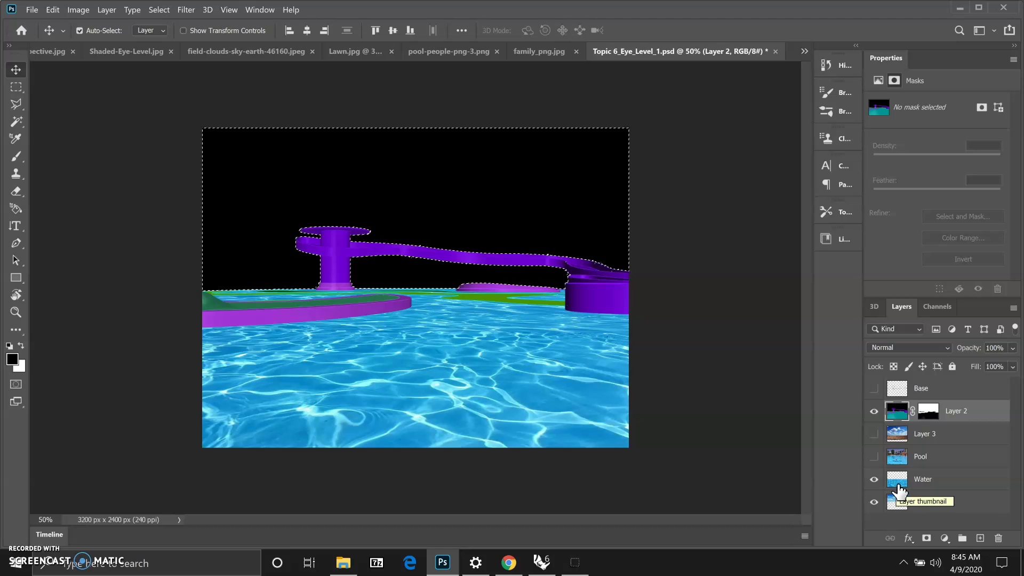
pyautogui.keyDown('ctrl'); pyautogui.click(898, 483); pyautogui.keyUp('ctrl')
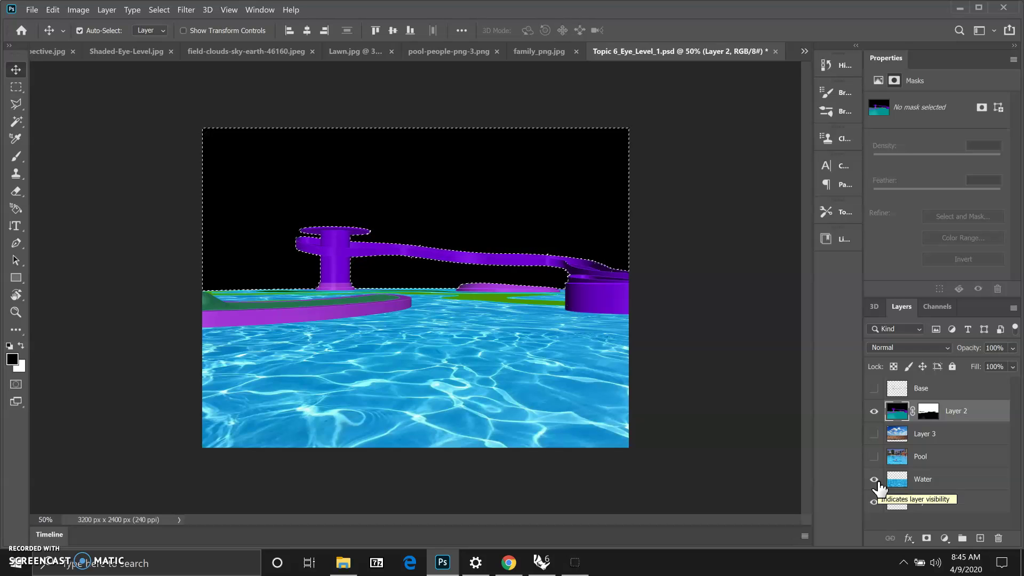
pyautogui.click(944, 413)
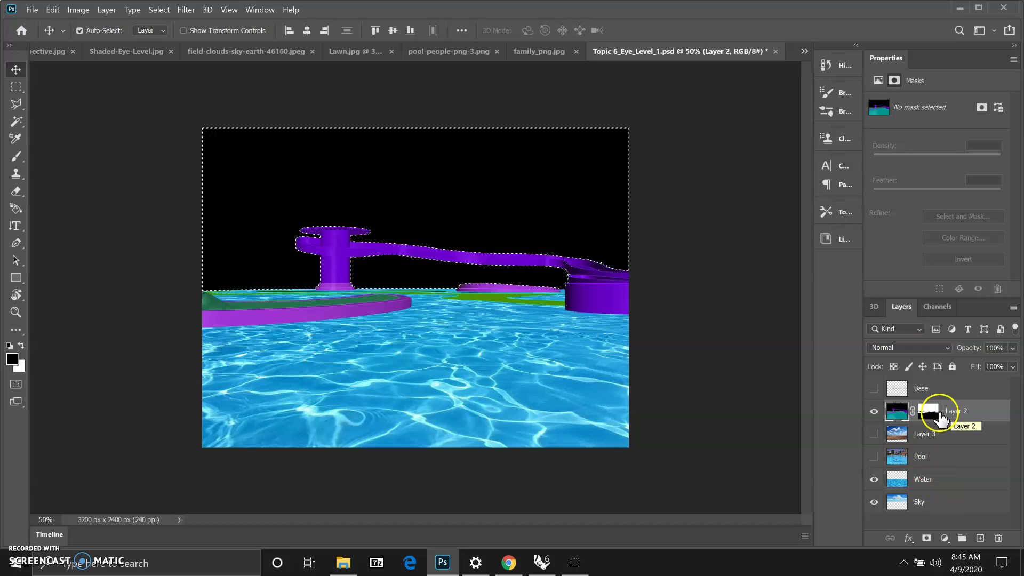
pyautogui.click(930, 418)
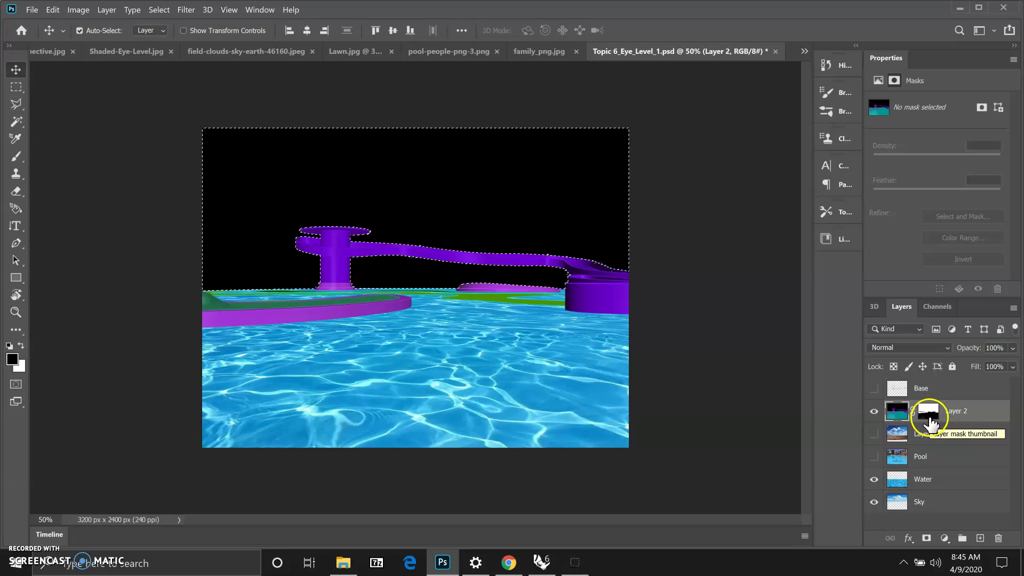
pyautogui.click(897, 415)
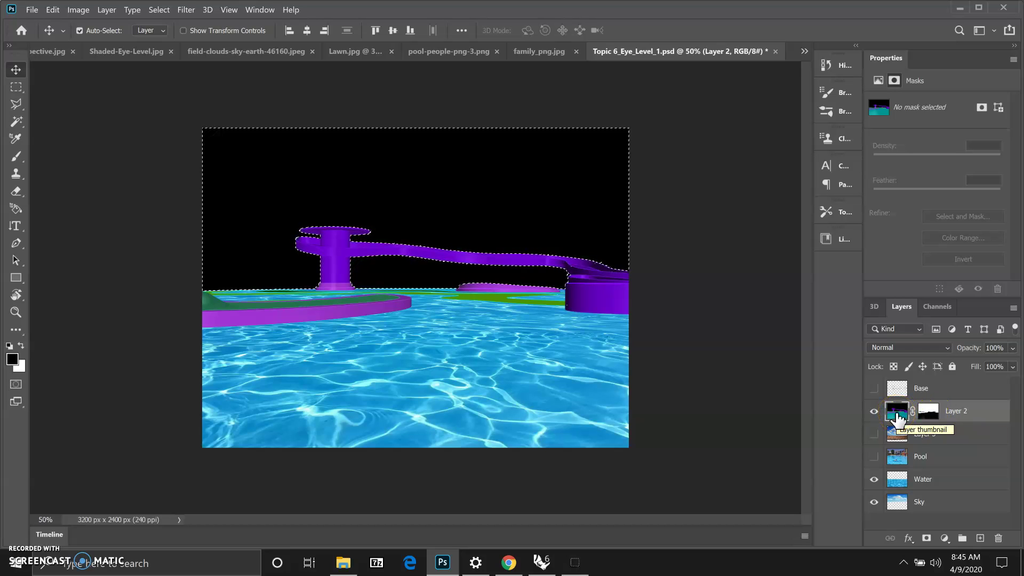
# Preview the Layer 3 sky and field photo with Layer 2 shown and hidden, restoring both layers' visibility.
pyautogui.click(874, 434)
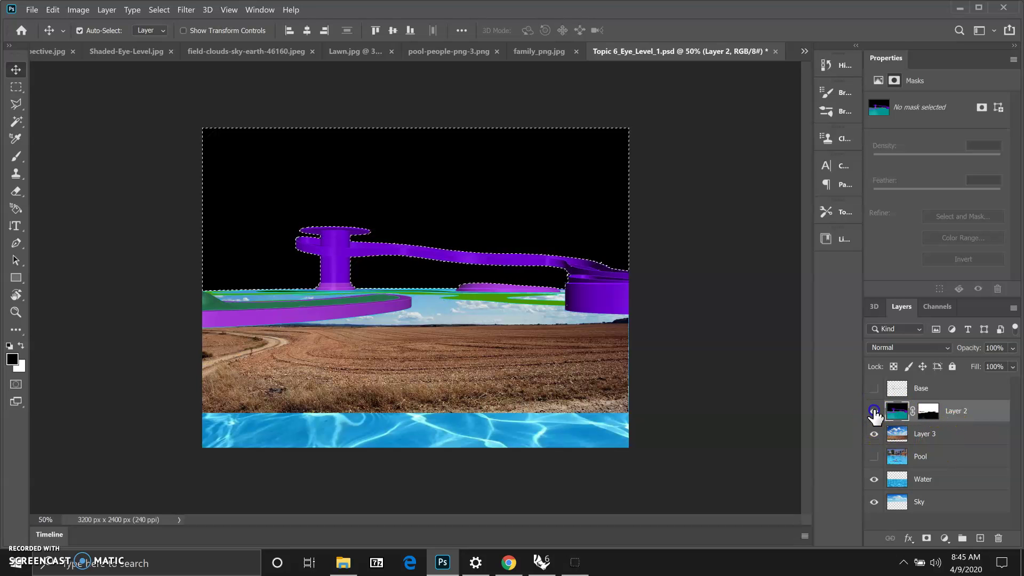
pyautogui.click(874, 411)
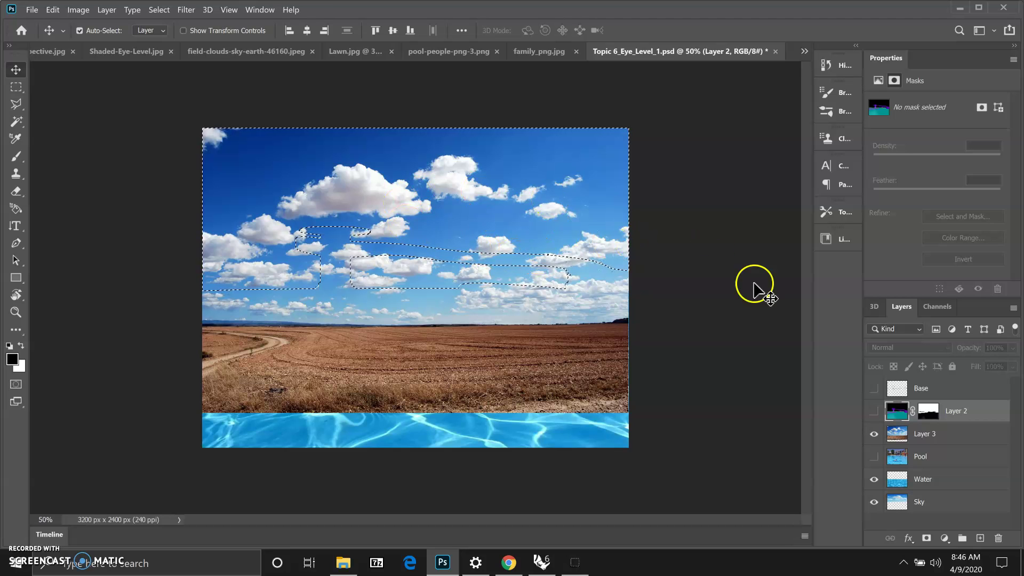
pyautogui.click(874, 433)
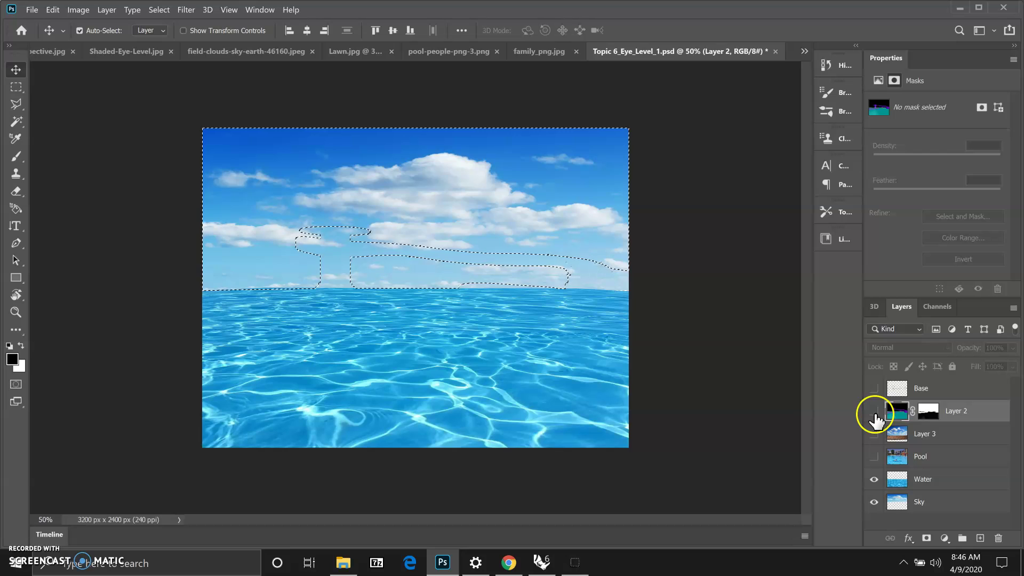
pyautogui.click(875, 415)
# Make Layer 2's image, not its mask, active and clear the current selection.
pyautogui.click(899, 415)
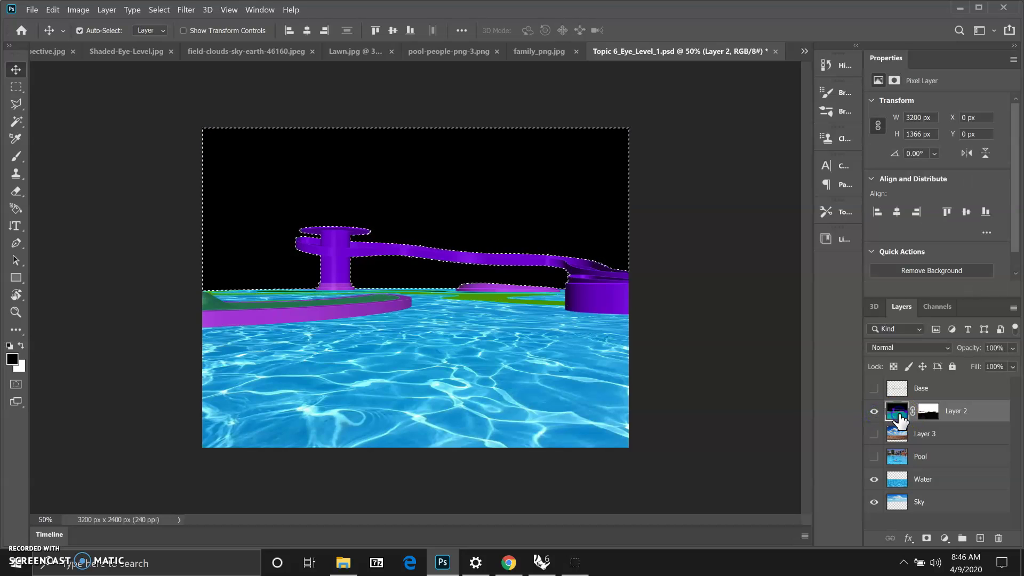
pyautogui.click(929, 421)
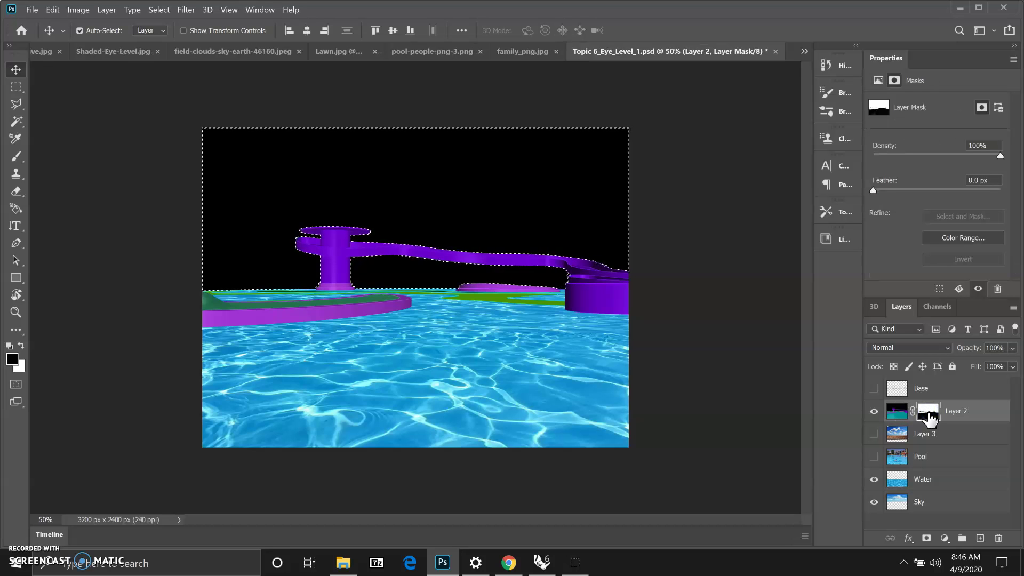
pyautogui.click(896, 418)
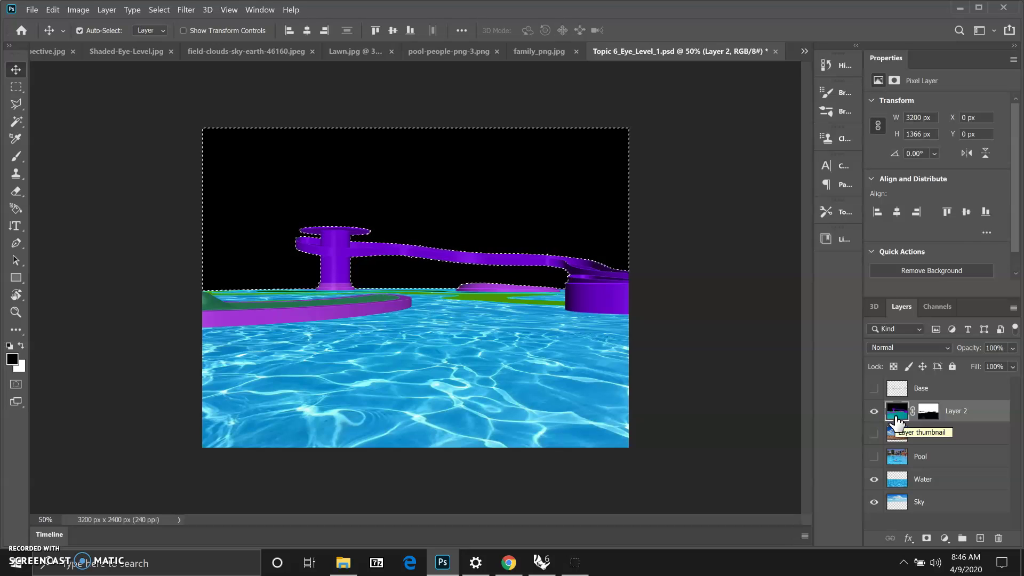
pyautogui.hotkey('ctrl', 'd')
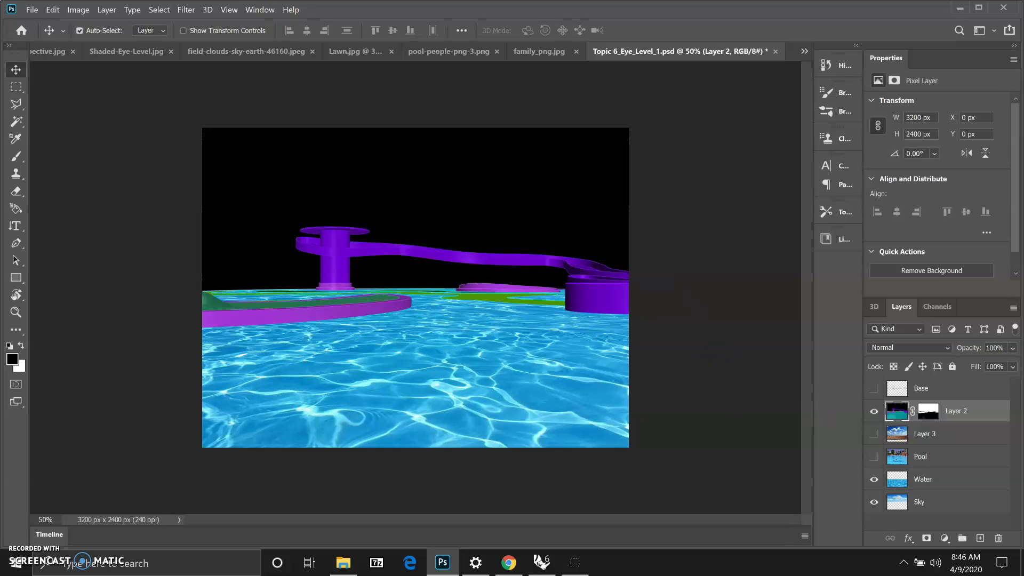
# Select the black background of Layer 2 with Color Range using Sampled Colors at fuzziness 76, and discard the selection.
pyautogui.click(159, 11)
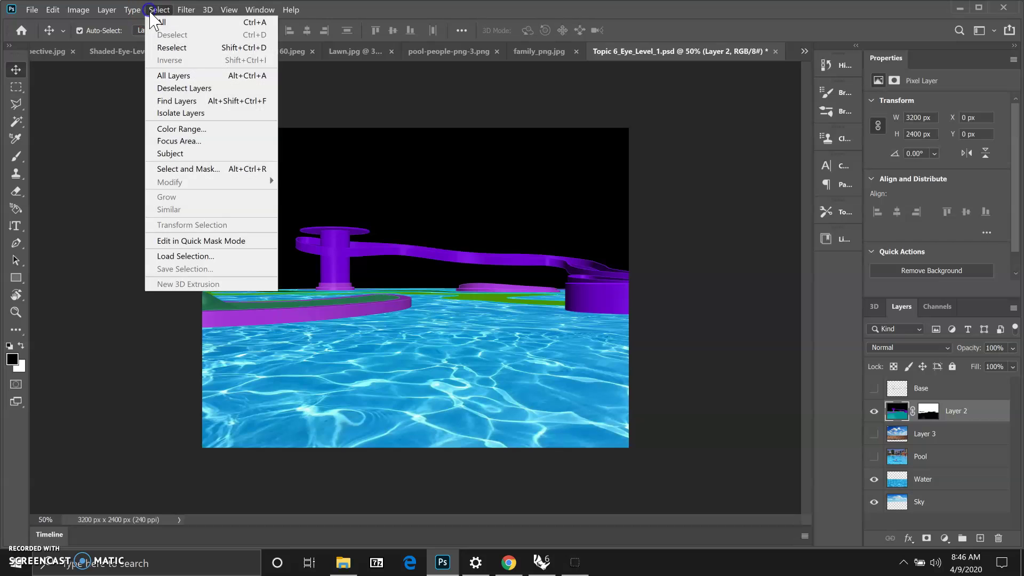
pyautogui.click(198, 129)
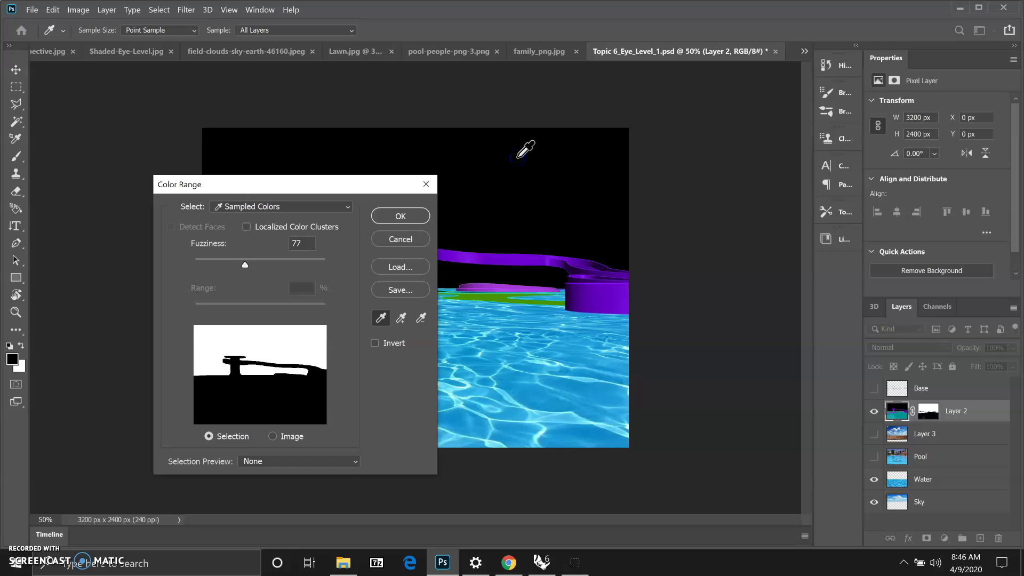
pyautogui.click(508, 166)
pyautogui.moveTo(245, 270); pyautogui.dragTo(205, 264)
pyautogui.moveTo(311, 270); pyautogui.dragTo(244, 270)
pyautogui.click(398, 217)
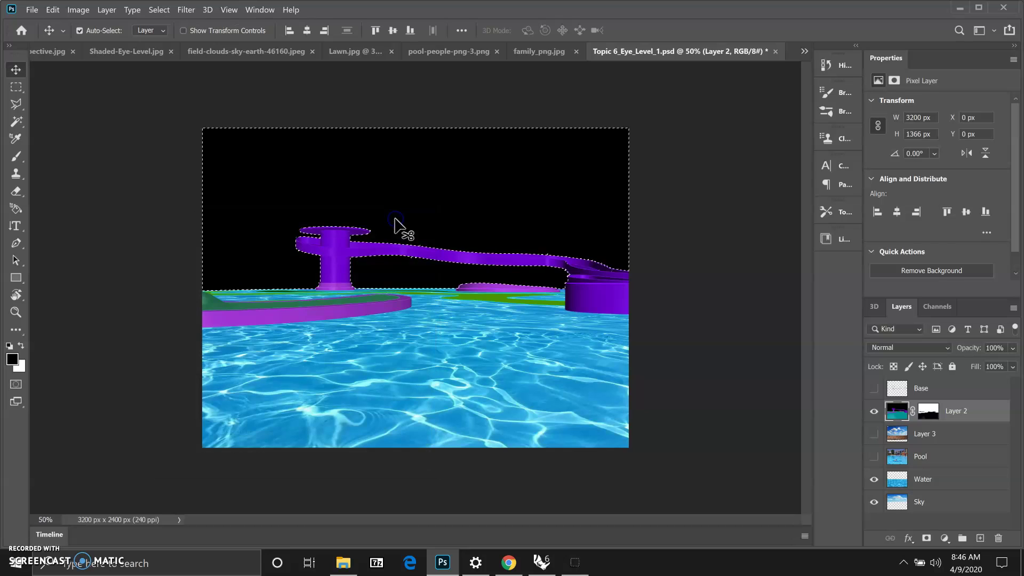
pyautogui.click(418, 212)
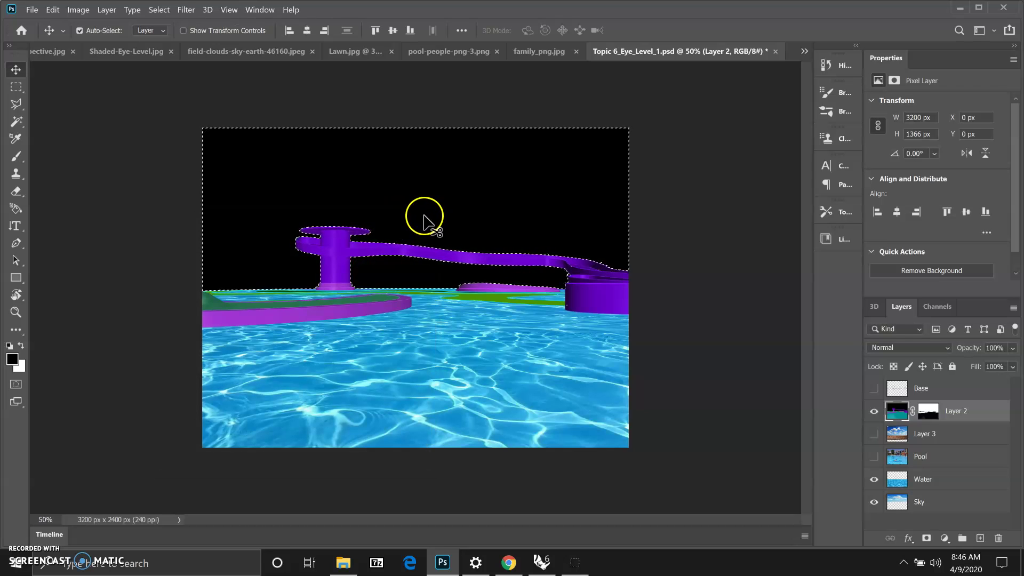
pyautogui.hotkey('ctrl', 'd')
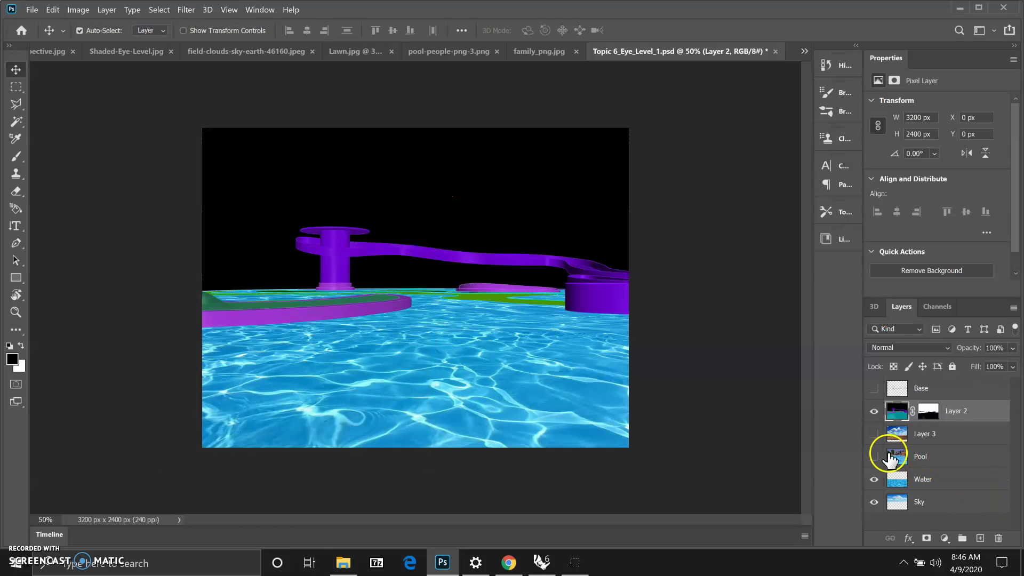
# Show Layer 3 and select Layer 2's black background with Color Range, using Sampled Colors at fuzziness 76.
pyautogui.click(875, 436)
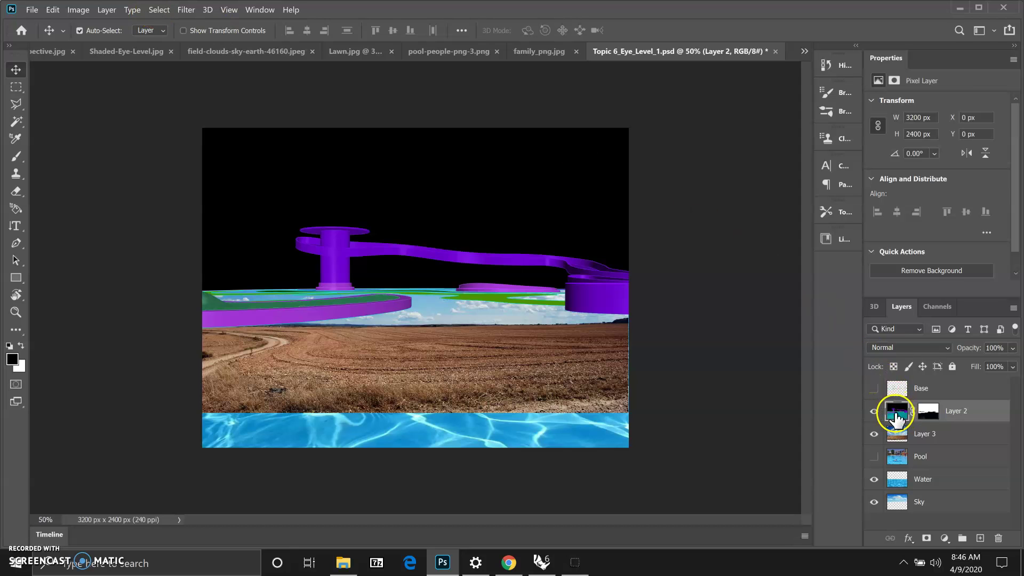
pyautogui.click(154, 10)
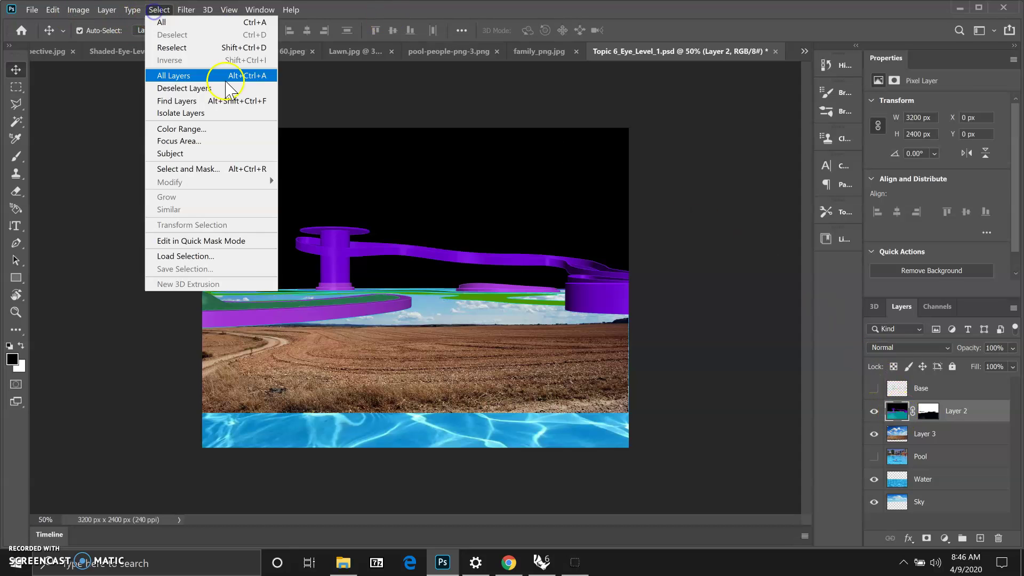
pyautogui.click(184, 129)
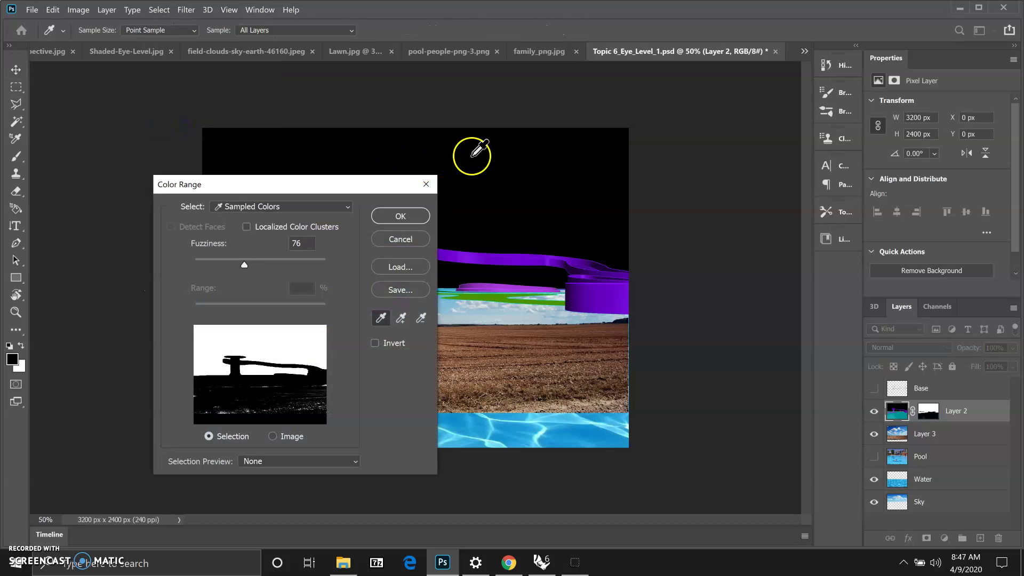
pyautogui.click(400, 216)
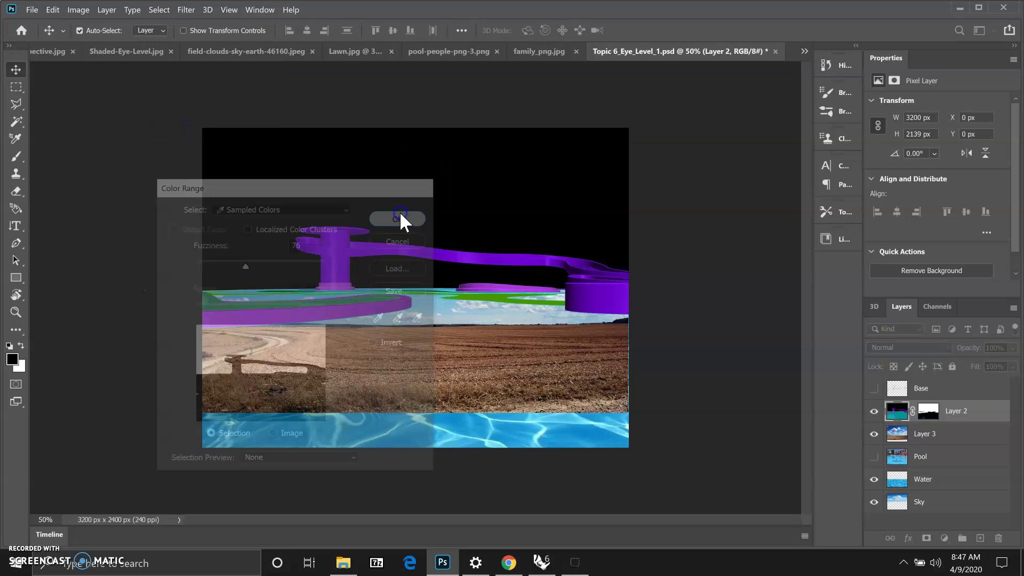
pyautogui.press('v')
pyautogui.click(456, 273)
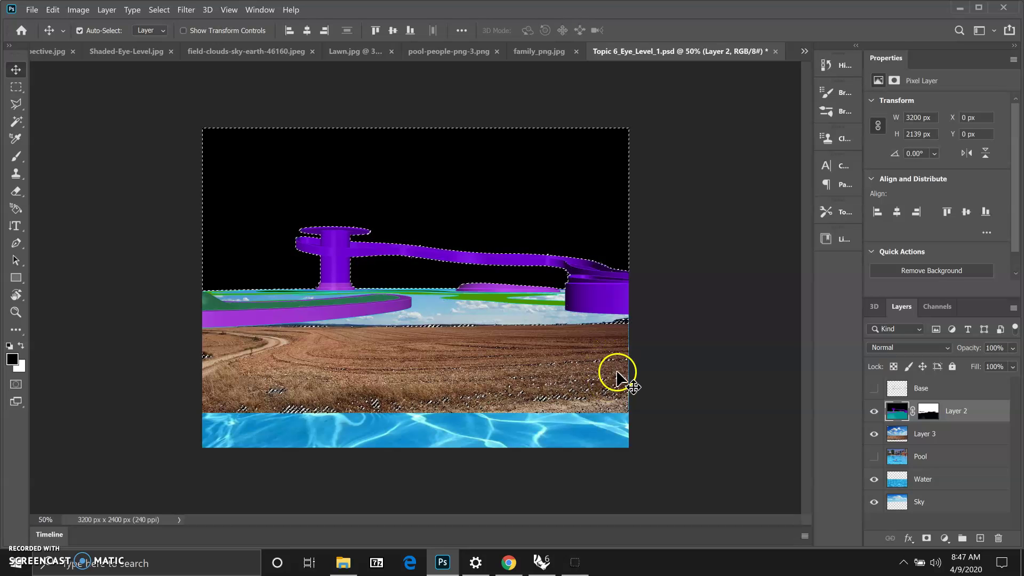
# Subtract the stray selected patches across the brown field from the selection with the Magic Wand tool at tolerance 5.
pyautogui.click(21, 126)
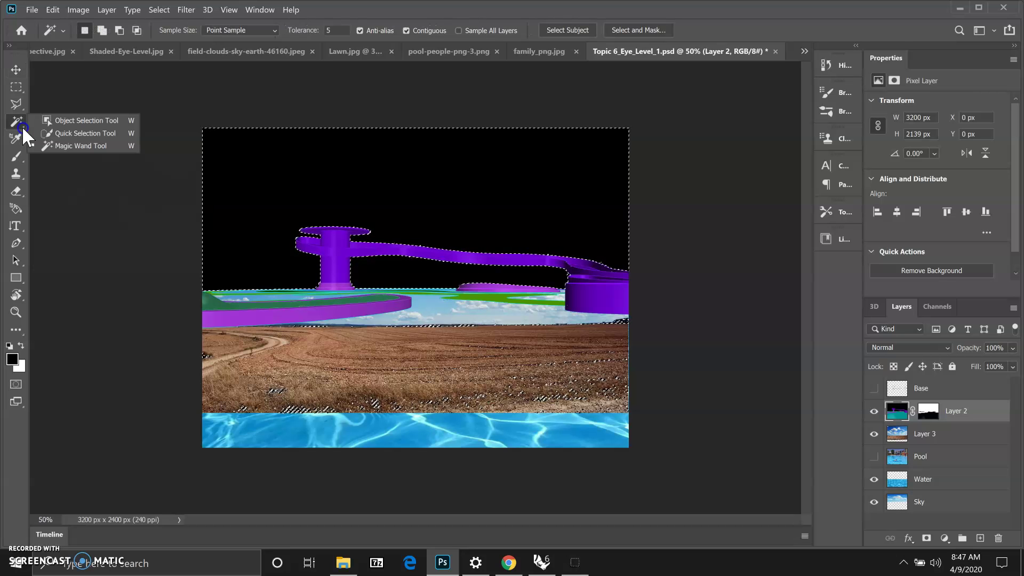
pyautogui.click(68, 145)
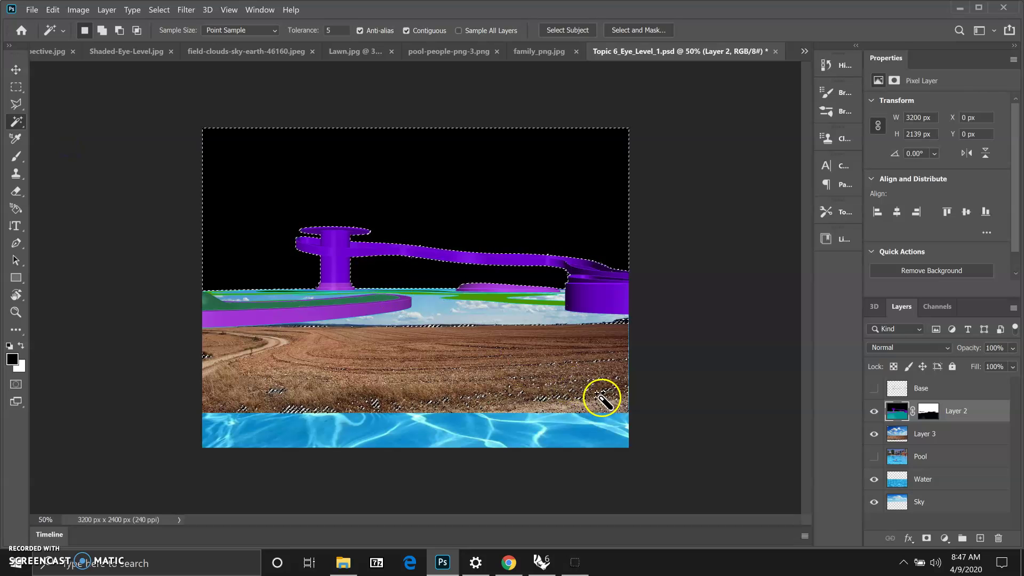
pyautogui.keyDown('alt'); pyautogui.click(612, 388); pyautogui.keyUp('alt')
pyautogui.keyDown('alt'); pyautogui.click(469, 403); pyautogui.keyUp('alt')
pyautogui.keyDown('alt'); pyautogui.click(373, 405); pyautogui.keyUp('alt')
pyautogui.keyDown('alt'); pyautogui.click(324, 411); pyautogui.keyUp('alt')
pyautogui.keyDown('alt'); pyautogui.click(247, 403); pyautogui.keyUp('alt')
pyautogui.keyDown('alt'); pyautogui.click(216, 412); pyautogui.keyUp('alt')
pyautogui.keyDown('alt'); pyautogui.click(352, 414); pyautogui.keyUp('alt')
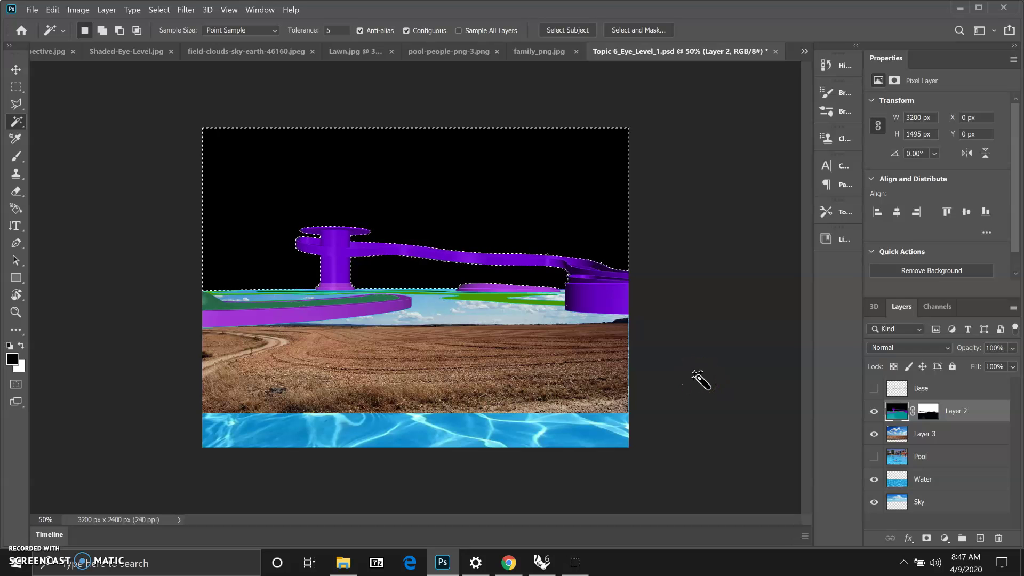
# Add a layer mask to the visible Layer 3 from the black background selection.
pyautogui.click(873, 436)
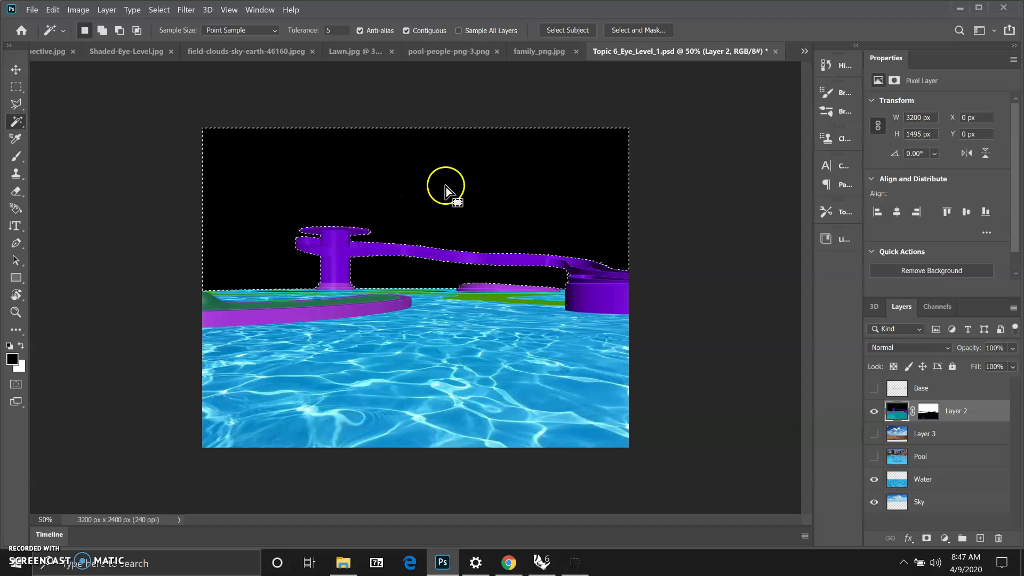
pyautogui.click(947, 433)
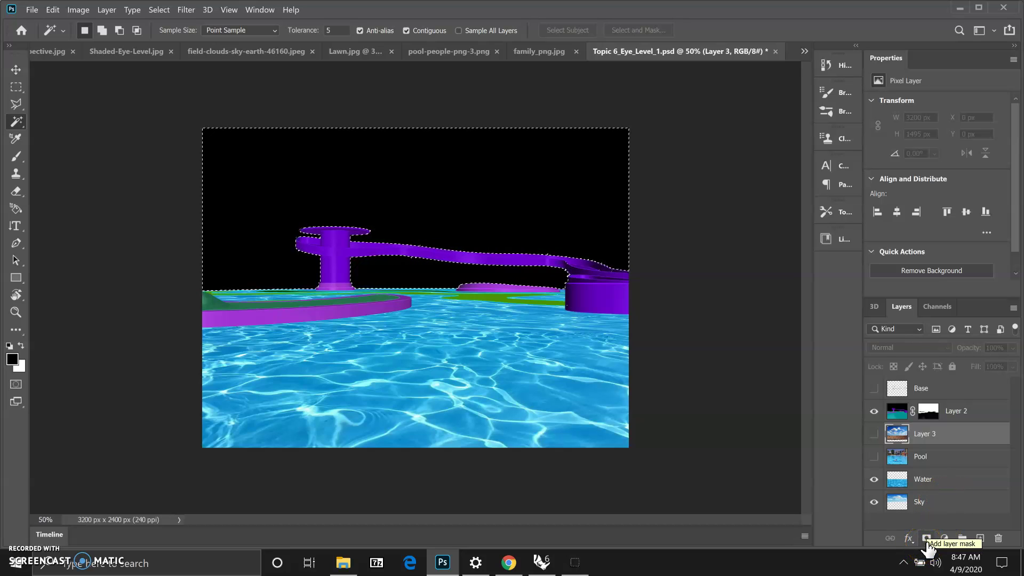
pyautogui.click(873, 433)
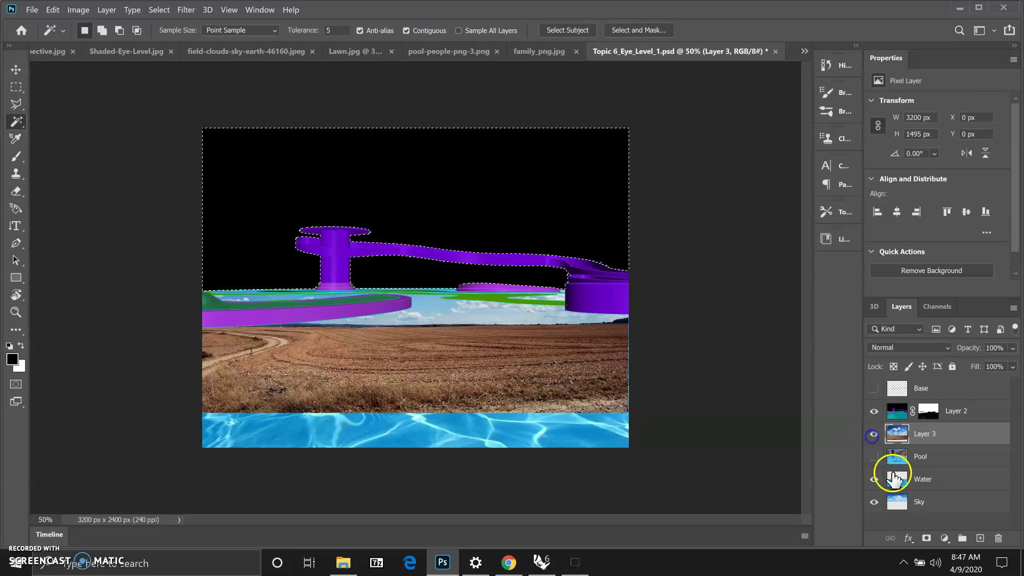
pyautogui.click(926, 539)
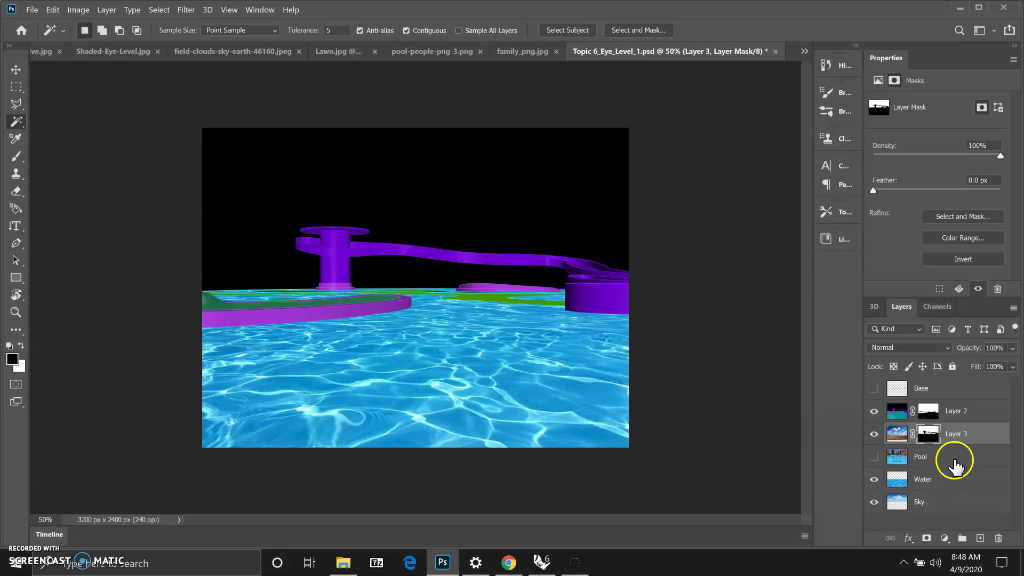
# Check Layer 3's masked sky by hiding Layer 2 and showing it again.
pyautogui.click(874, 412)
pyautogui.click(873, 412)
pyautogui.click(874, 412)
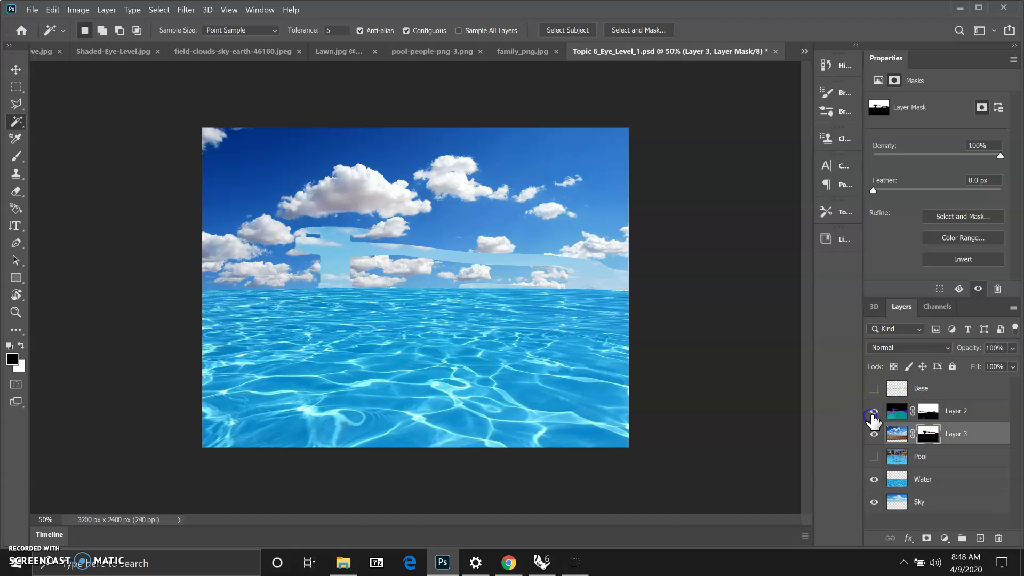
pyautogui.click(874, 412)
# Select Layer 2's black background with Color Range, using Sampled Colors at fuzziness 76, and cut it from the layer's pixels, clearing the selection.
pyautogui.click(896, 415)
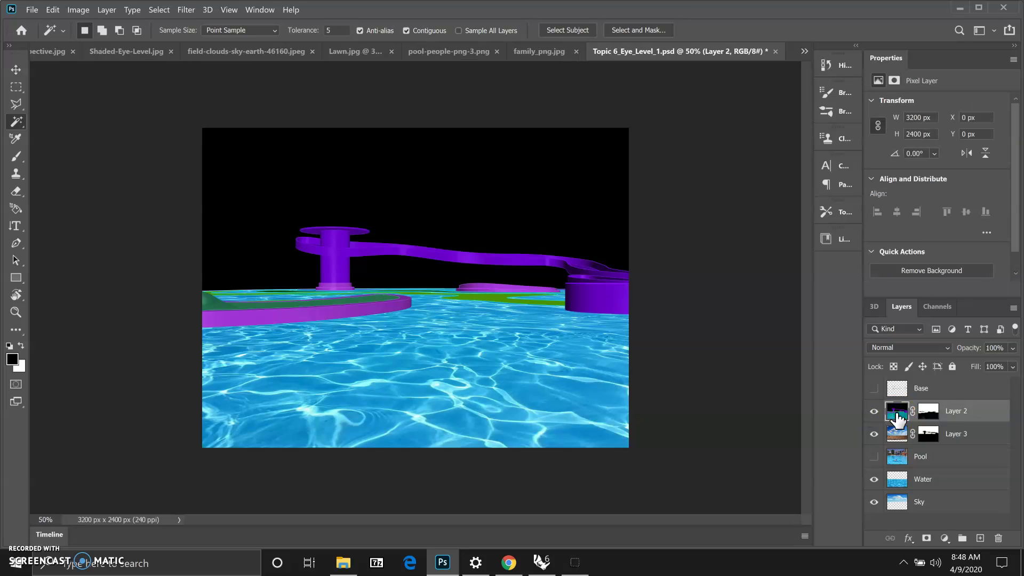
pyautogui.click(159, 10)
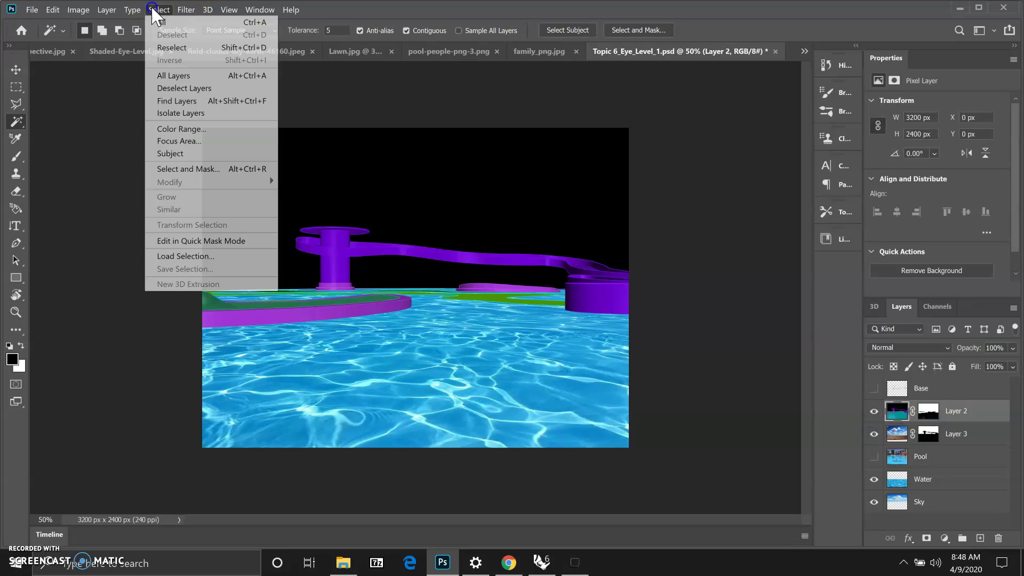
pyautogui.click(172, 130)
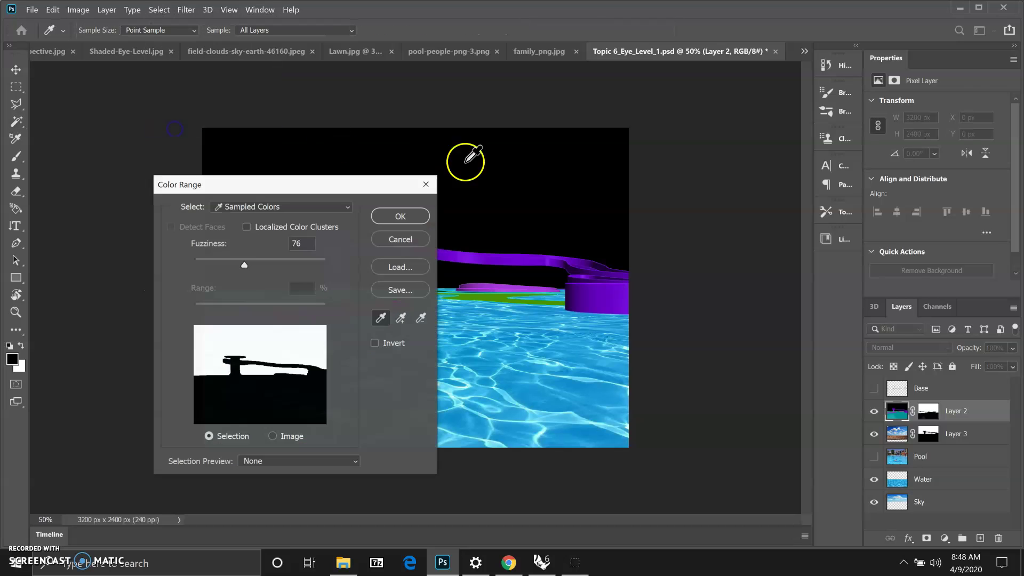
pyautogui.click(408, 215)
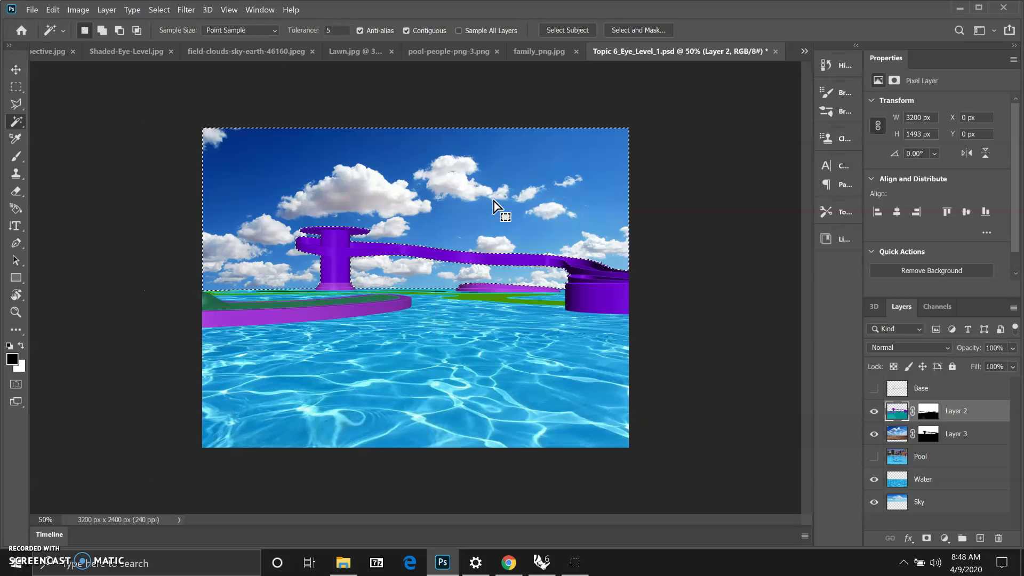
pyautogui.click(498, 184)
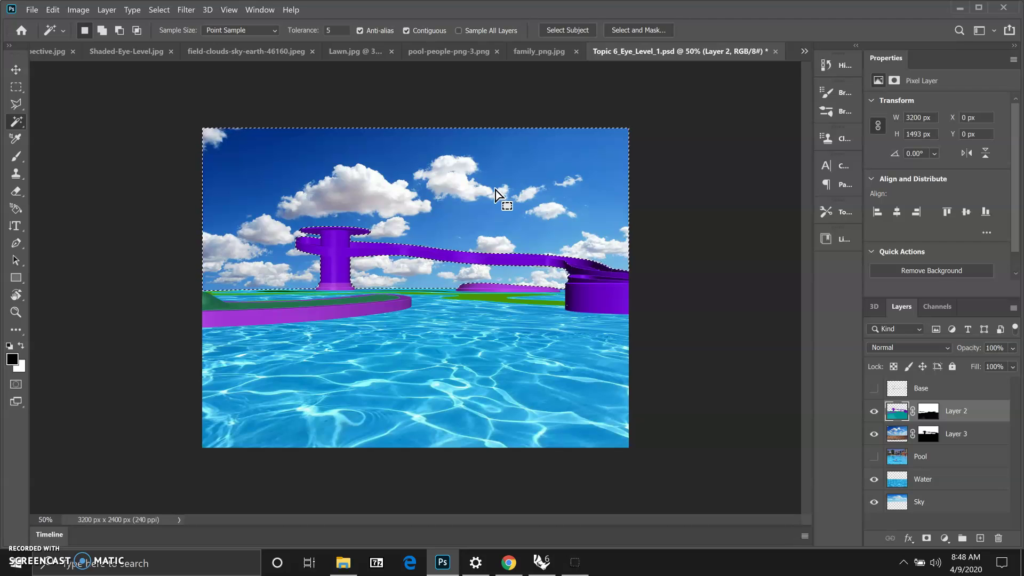
pyautogui.hotkey('ctrl', 'x')
pyautogui.click(368, 232)
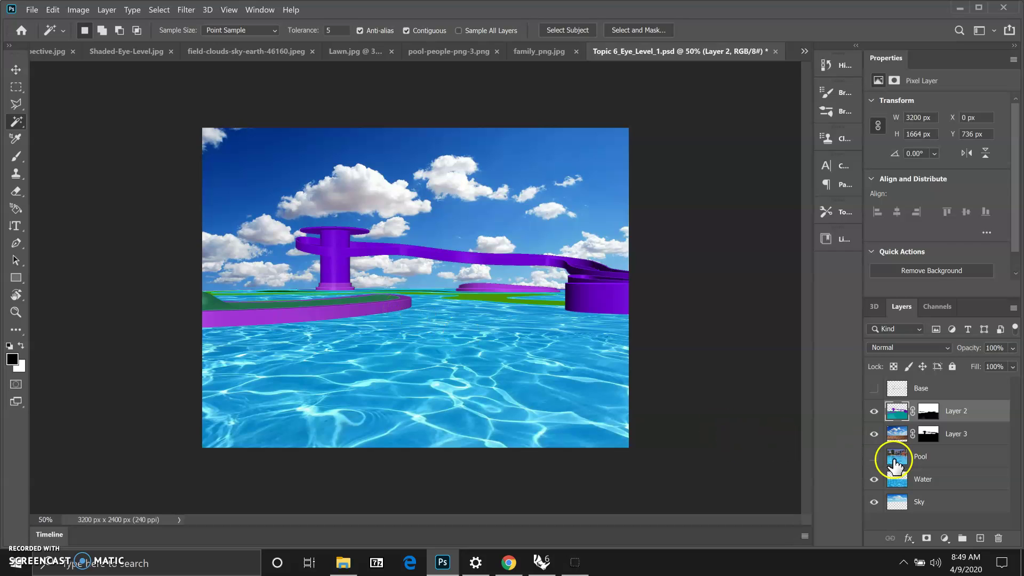
# Show the Pool layer beneath Layer 3.
pyautogui.click(874, 458)
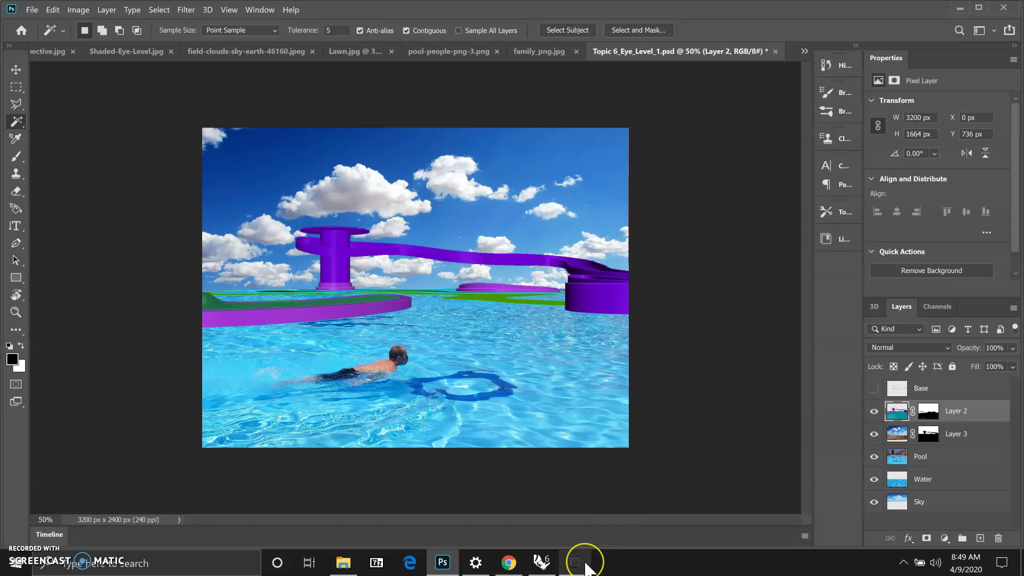
pyautogui.moveTo(587, 566)
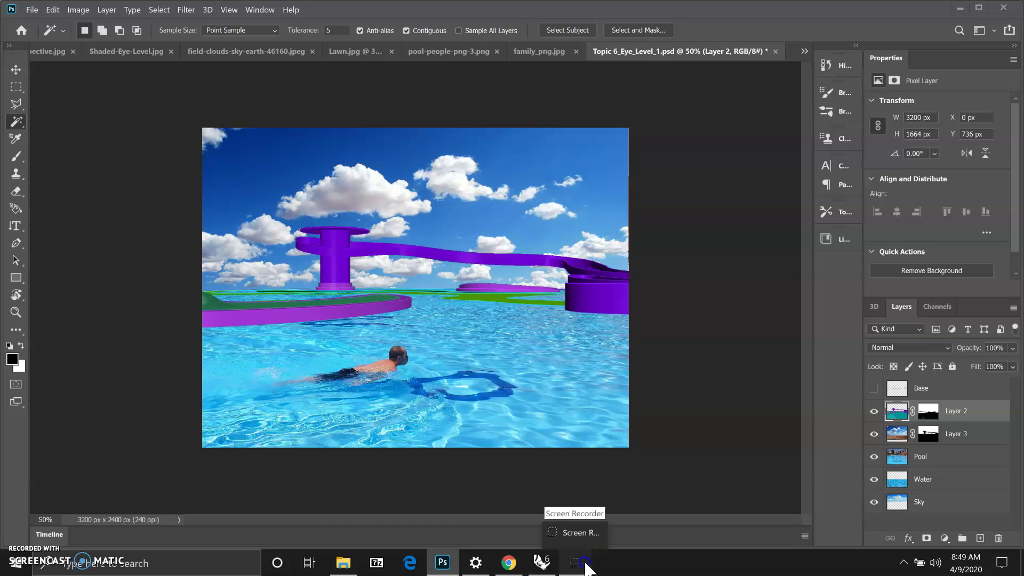
pyautogui.click(586, 568)
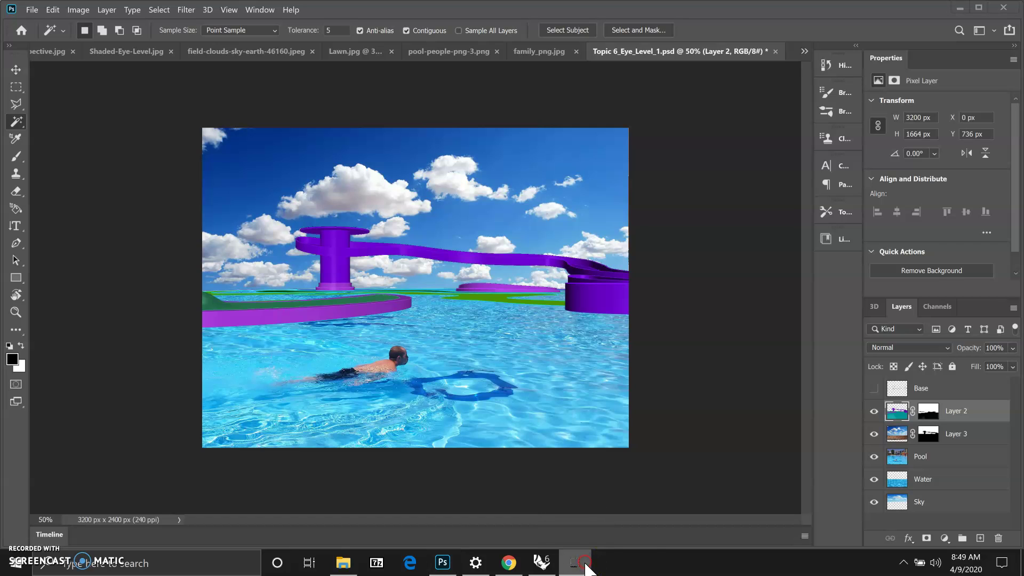
pyautogui.rightClick(586, 569)
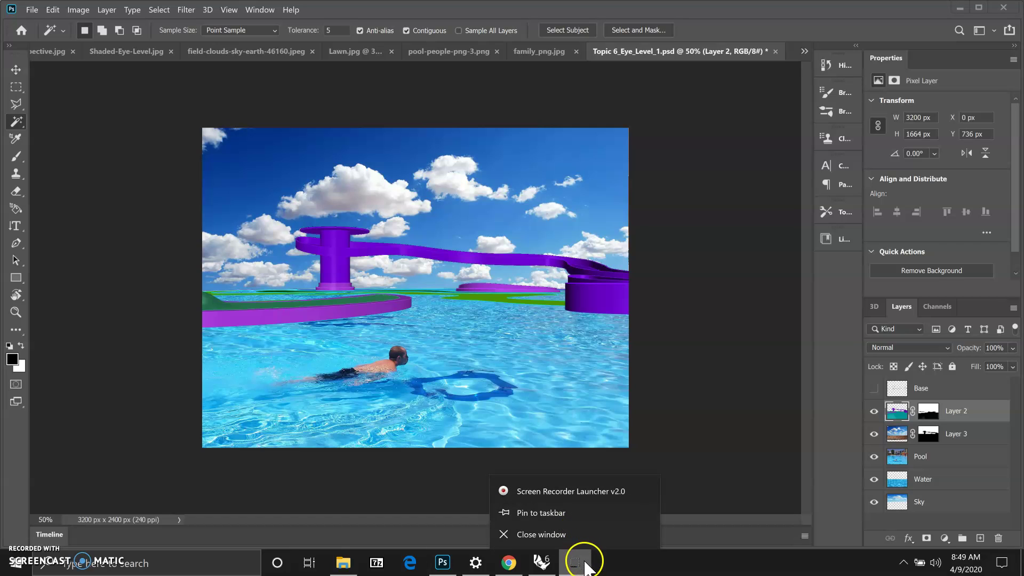